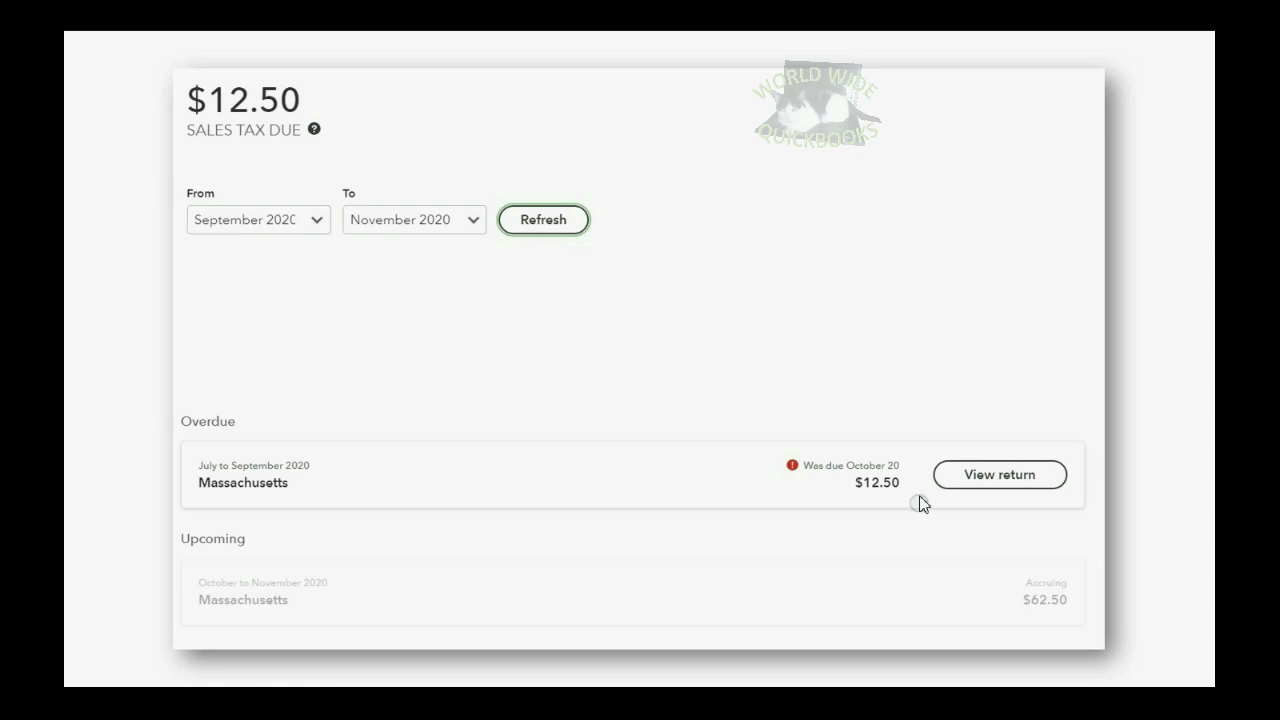
left_click(862, 488)
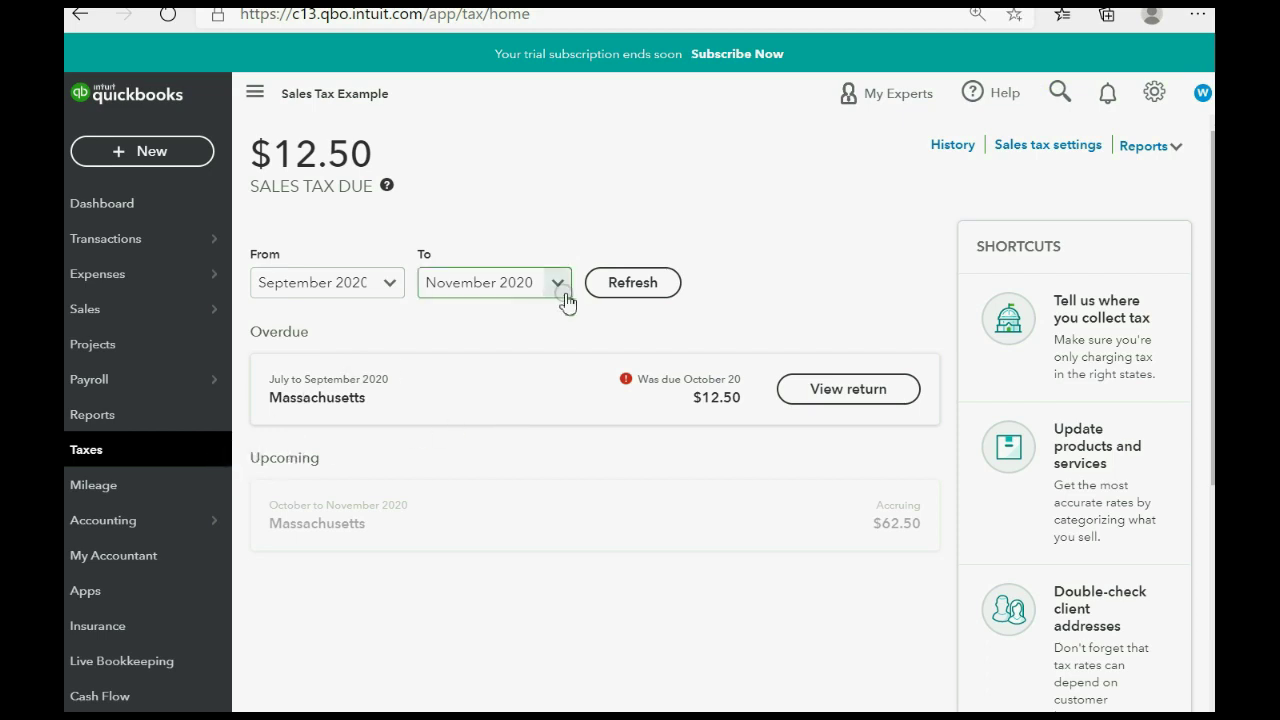
Step: Filter the sales tax due list to start from November 2020 and refresh it
left_click(388, 286)
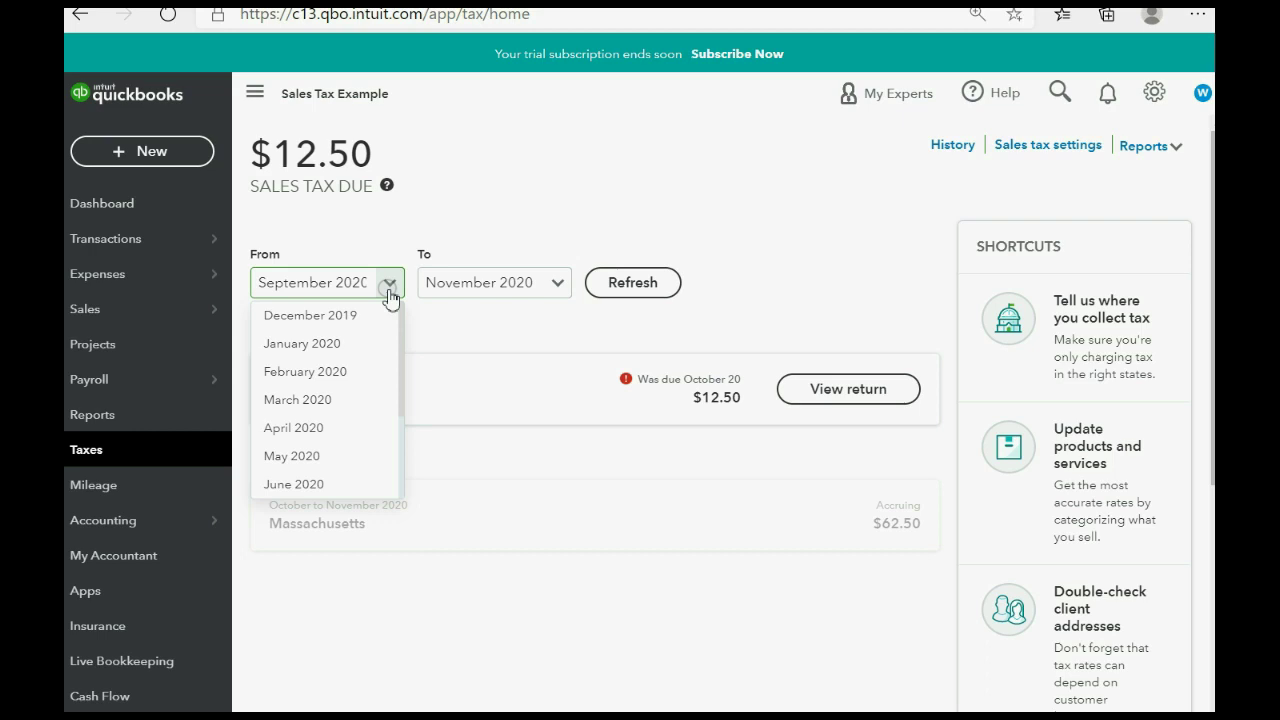
scroll(371, 437, "down", 3)
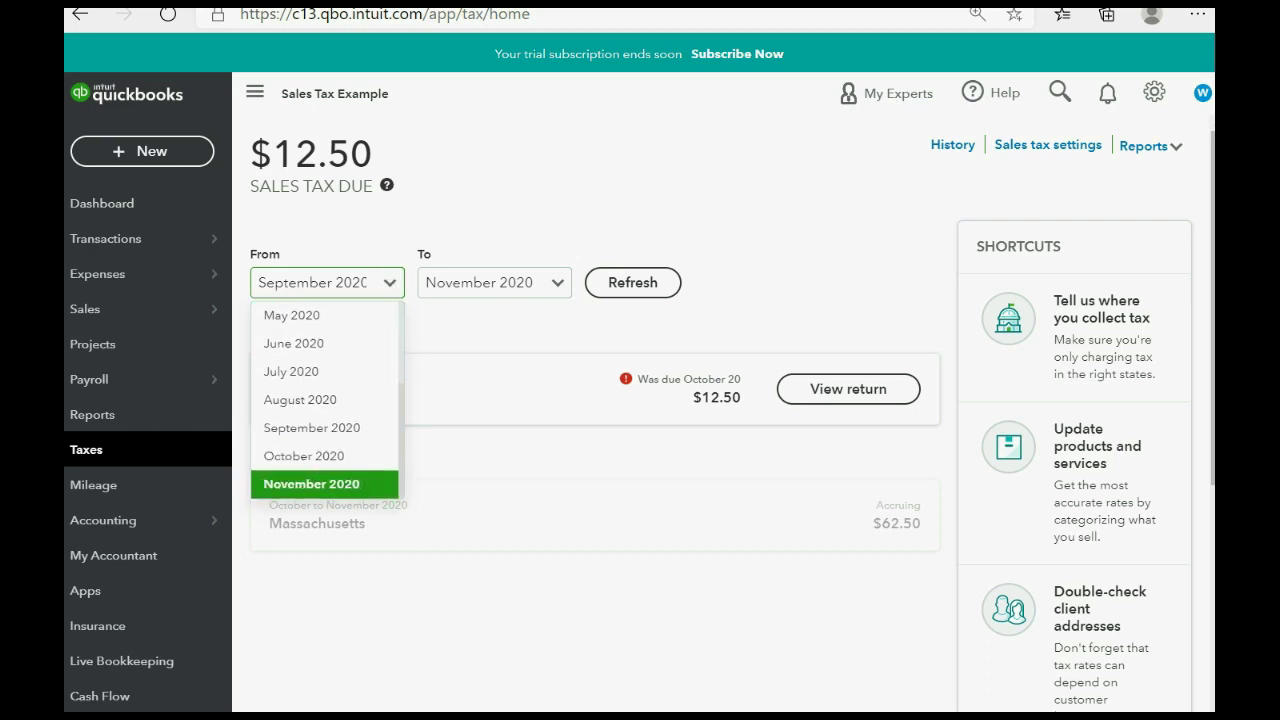
left_click(372, 488)
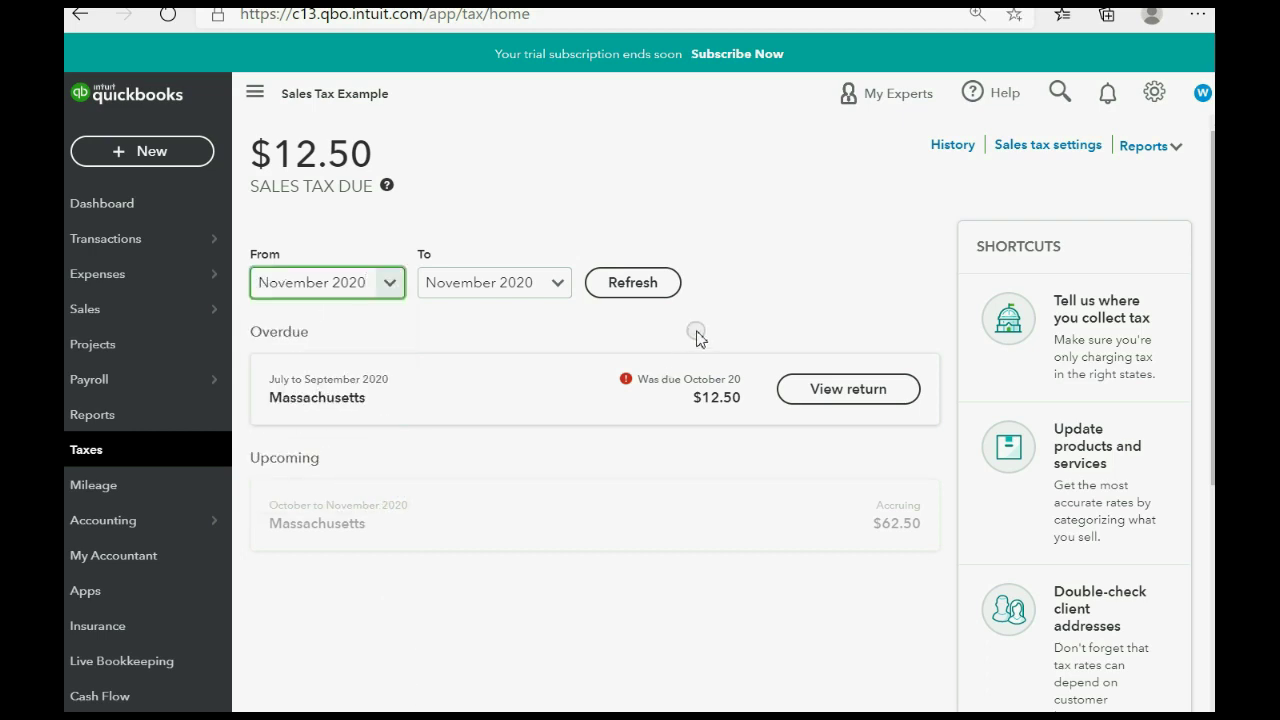
left_click(650, 283)
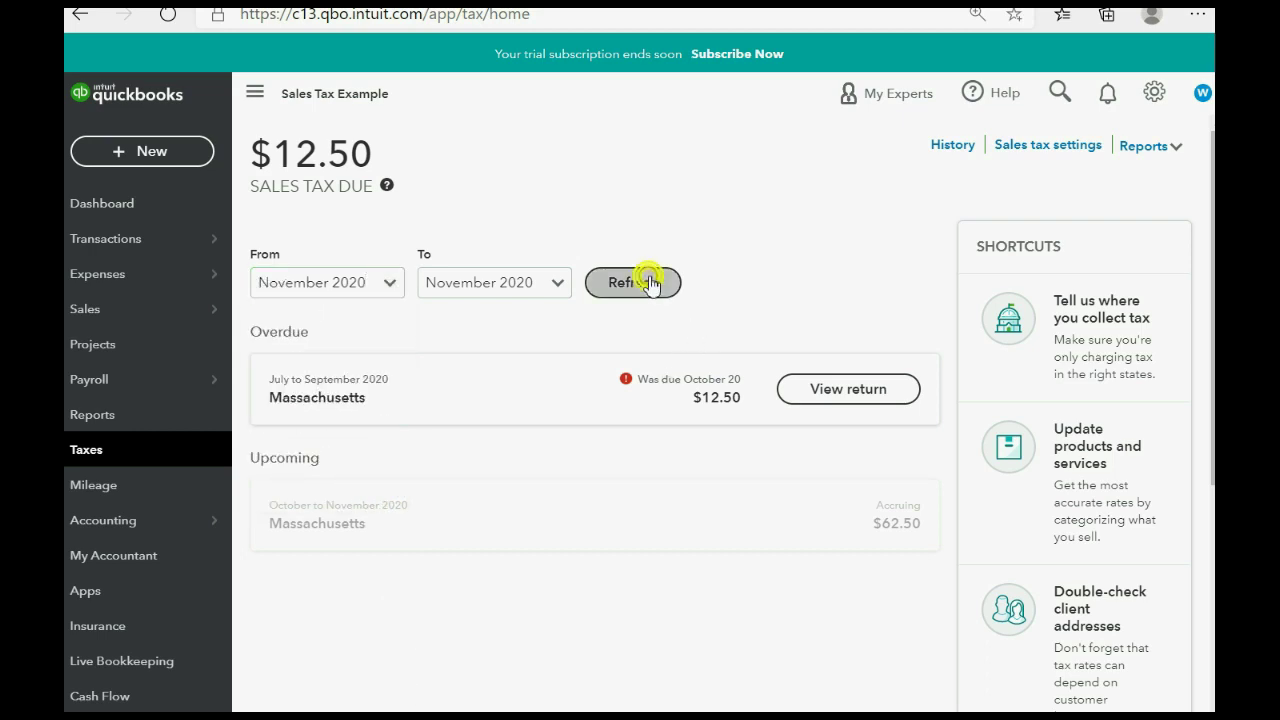
Step: Set the start month of the sales tax due list to September 2020 and refresh it
left_click(559, 283)
left_click(394, 283)
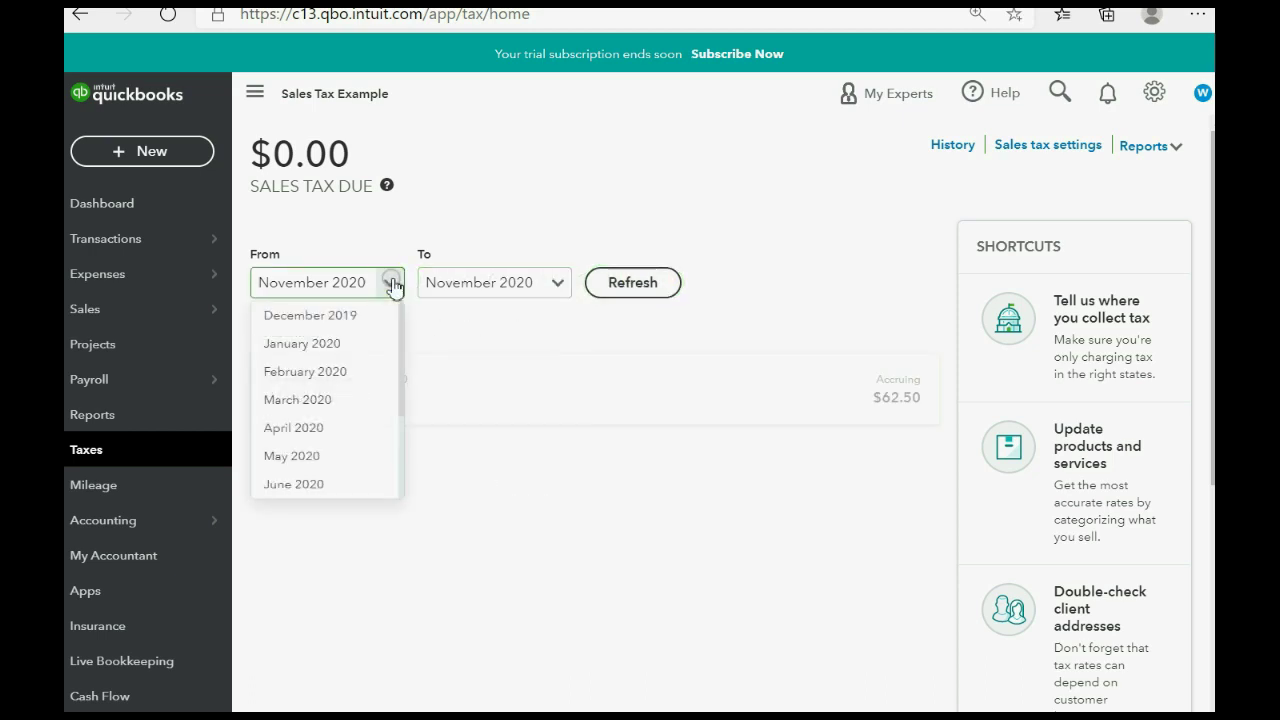
left_click(393, 284)
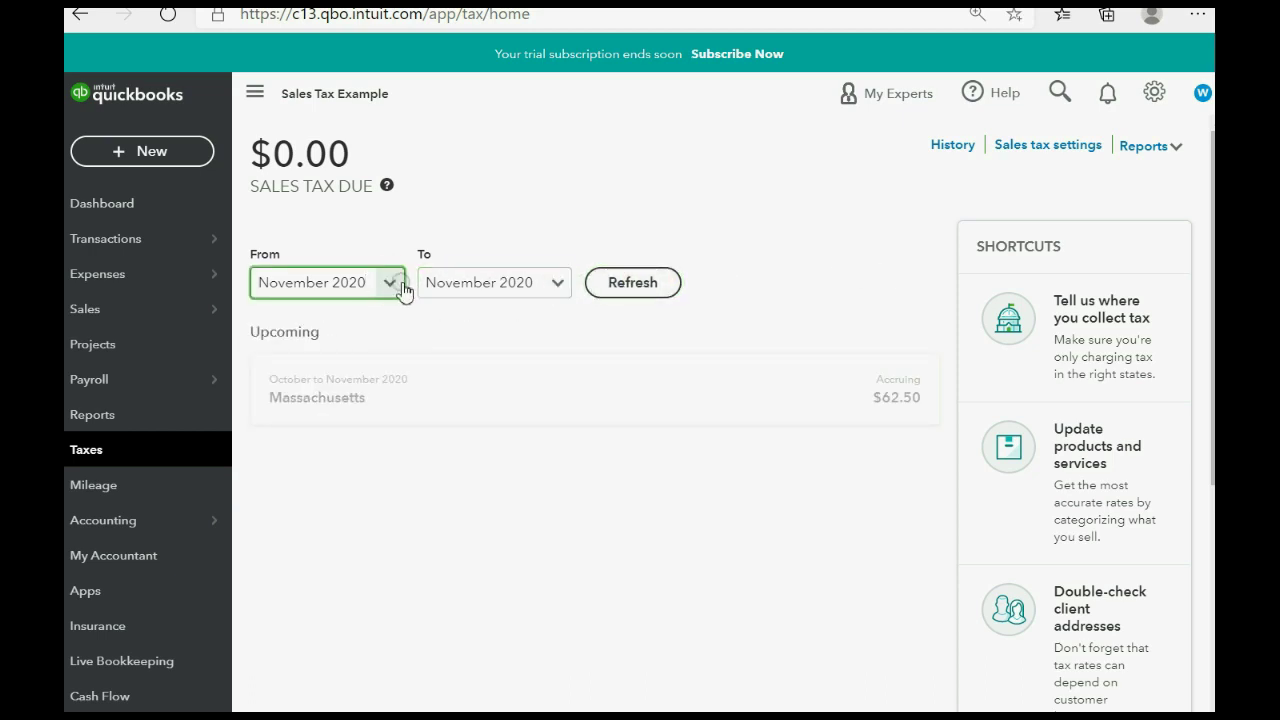
left_click(393, 285)
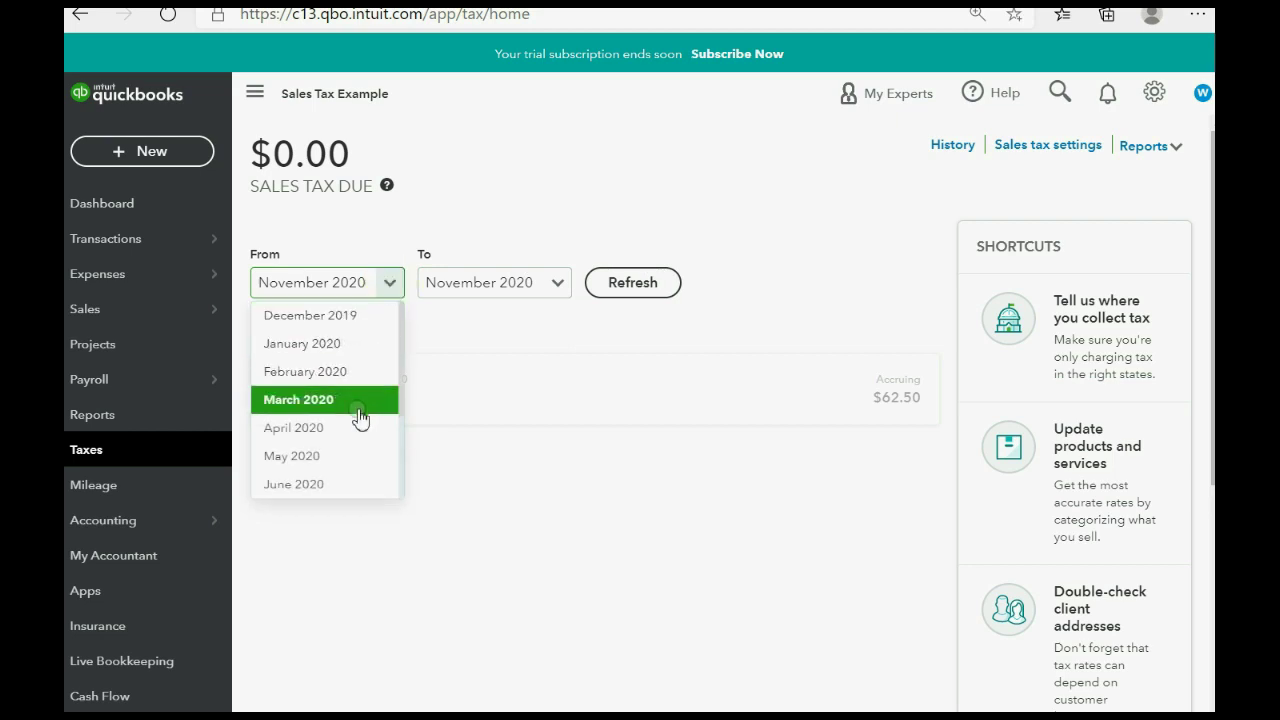
scroll(360, 420, "down", 1)
left_click(360, 478)
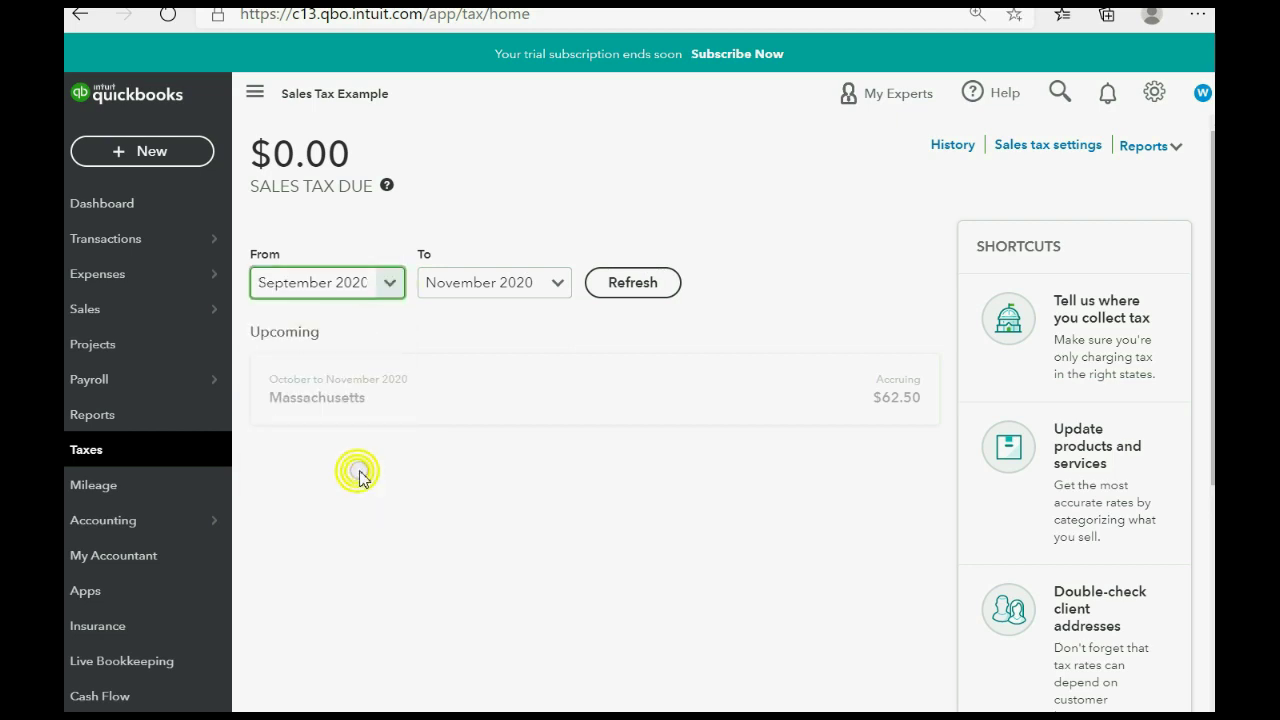
left_click(645, 284)
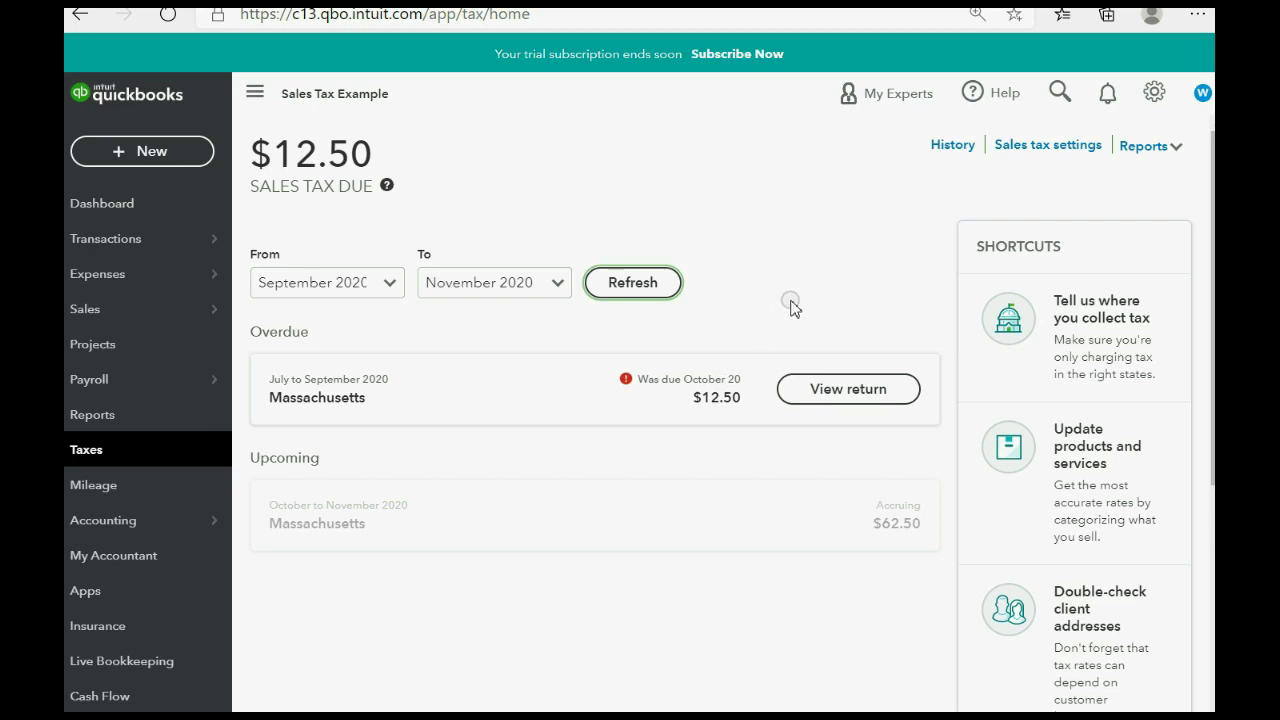
Step: Start recording a payment for the overdue July to September 2020 Massachusetts return and set the payment date to 11/17/2020
left_click(826, 392)
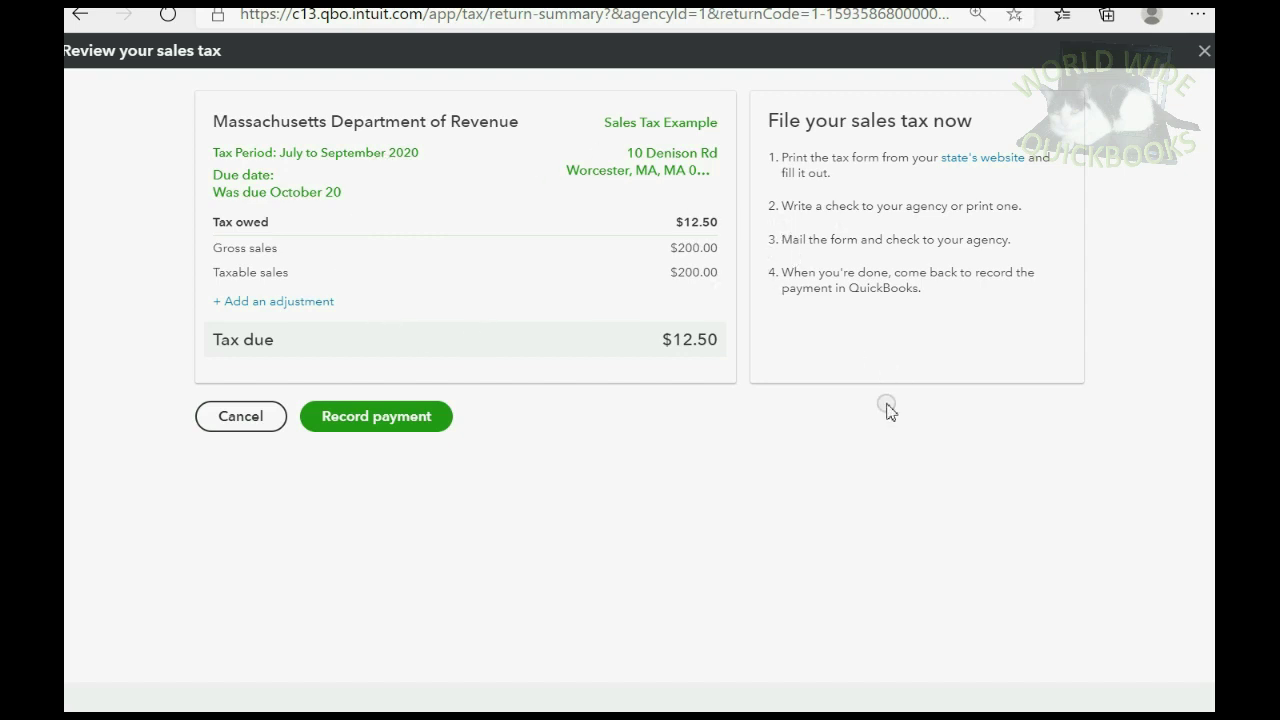
left_click(413, 418)
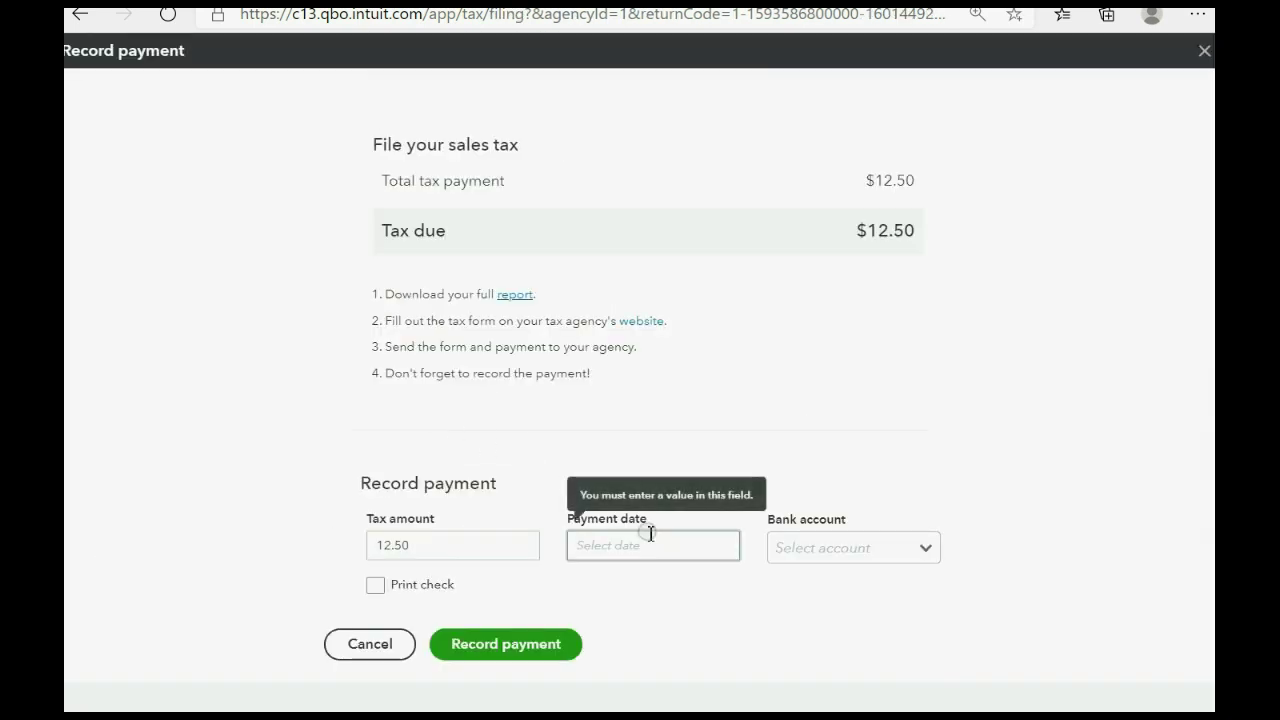
left_click(675, 594)
left_click(709, 548)
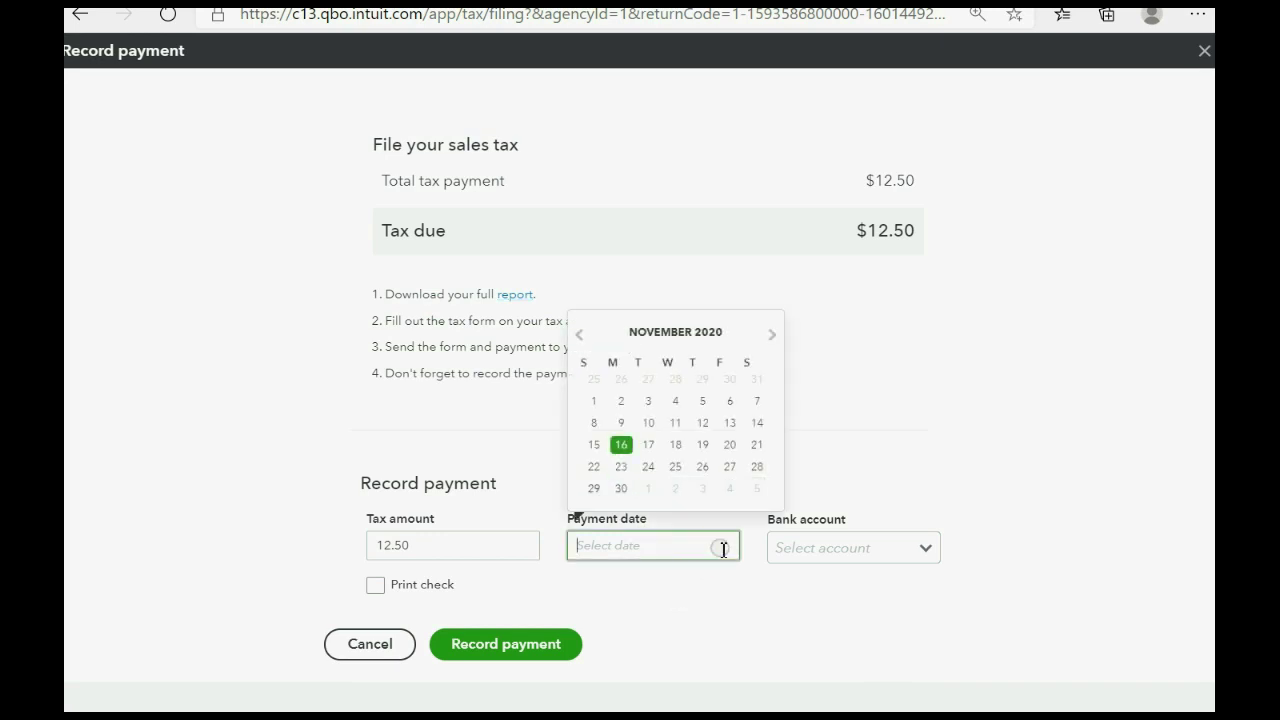
left_click(648, 445)
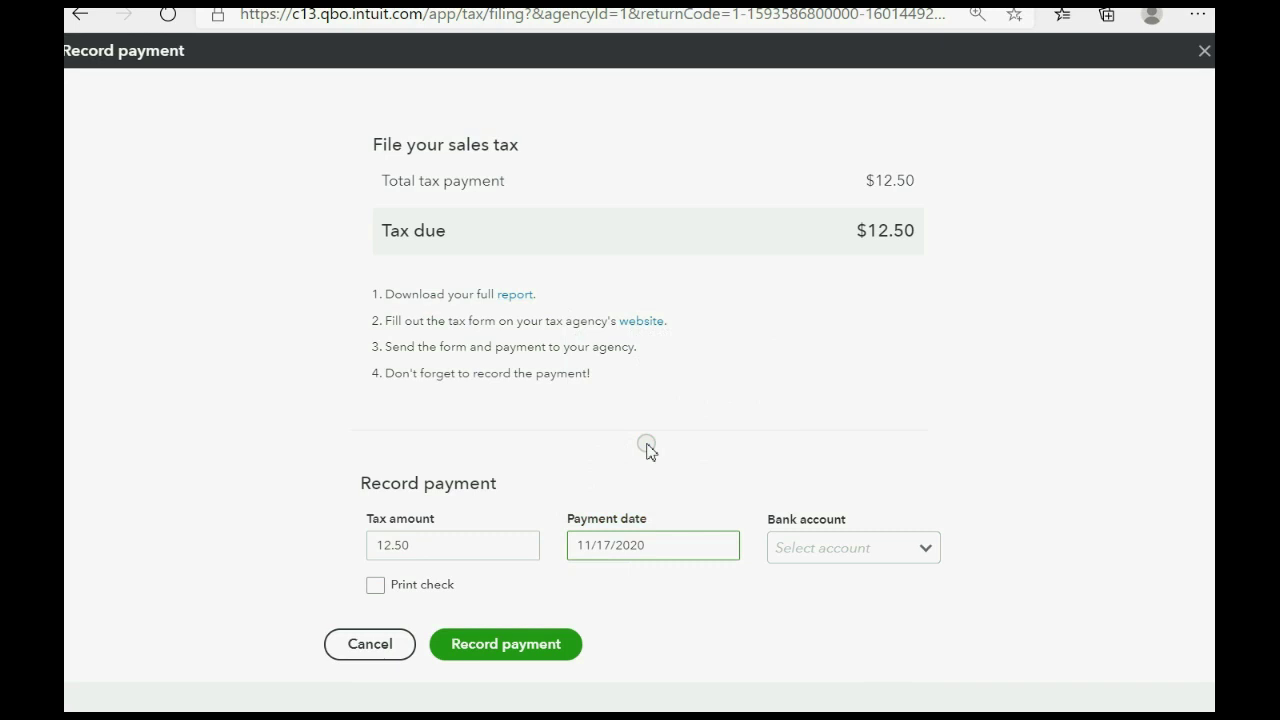
Step: Choose CASH ON HAND as the bank account, record the sales tax payment and return to the sales tax center
left_click(926, 553)
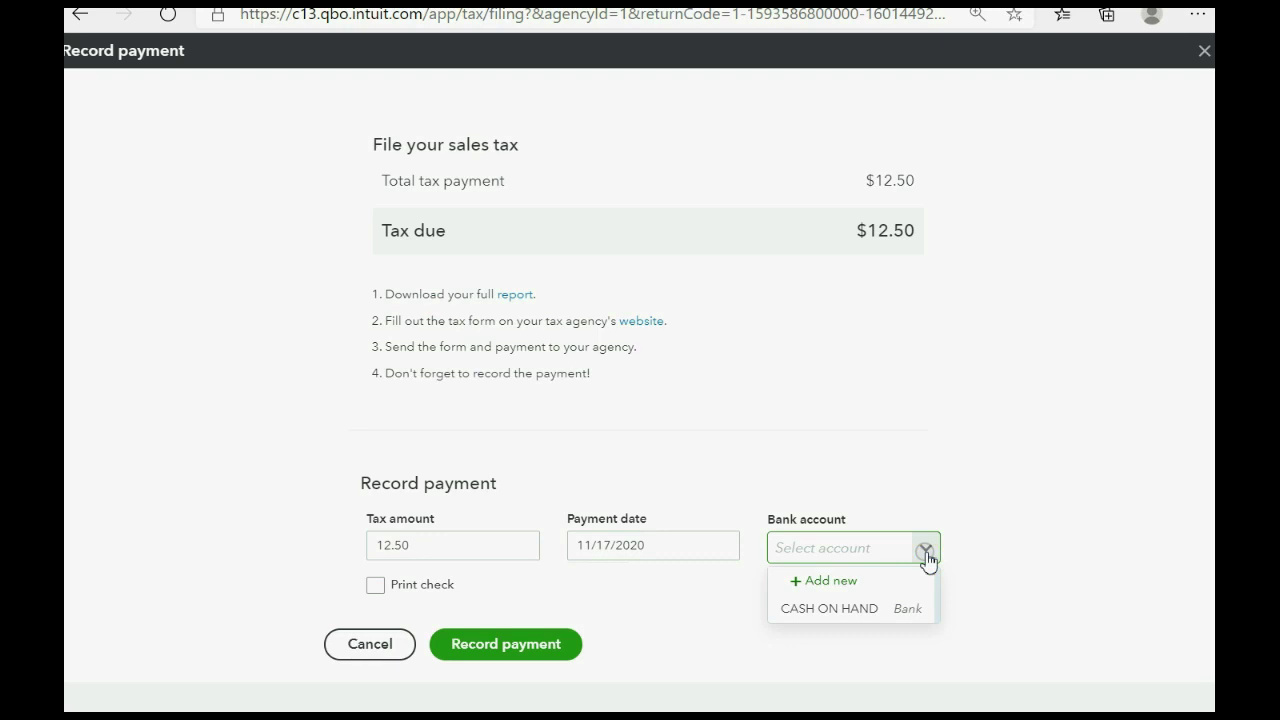
left_click(861, 610)
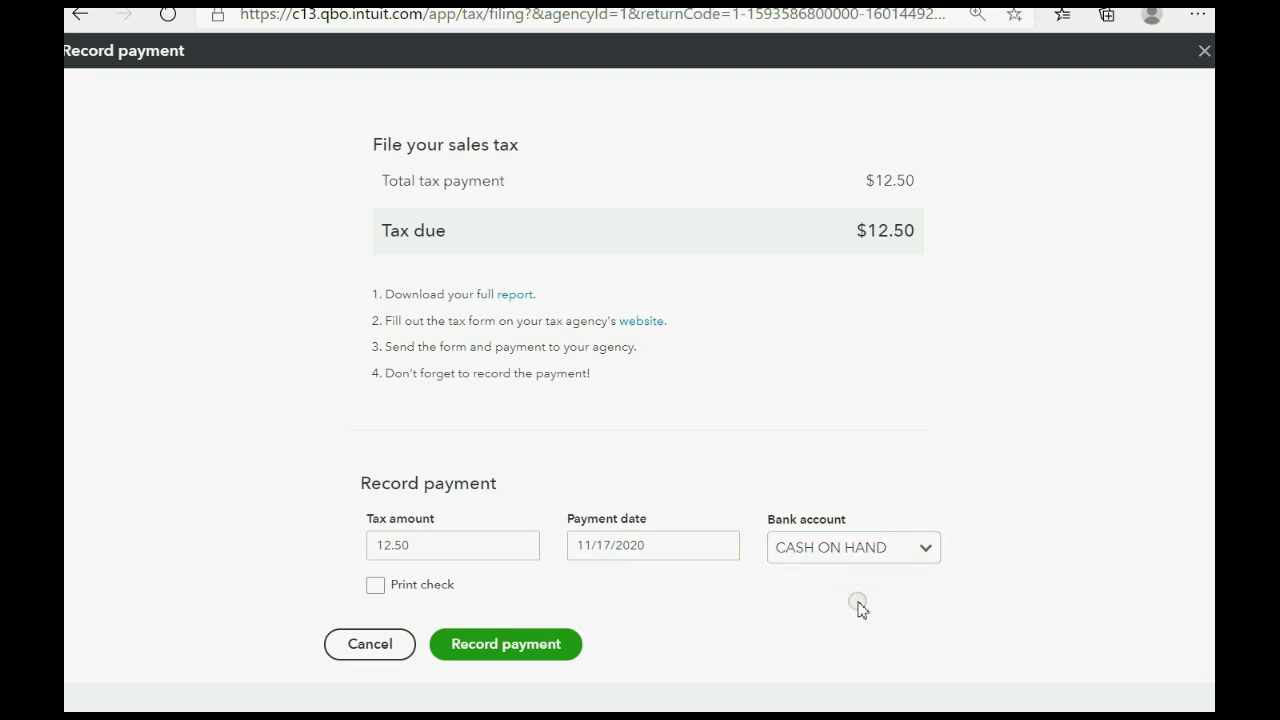
left_click(556, 647)
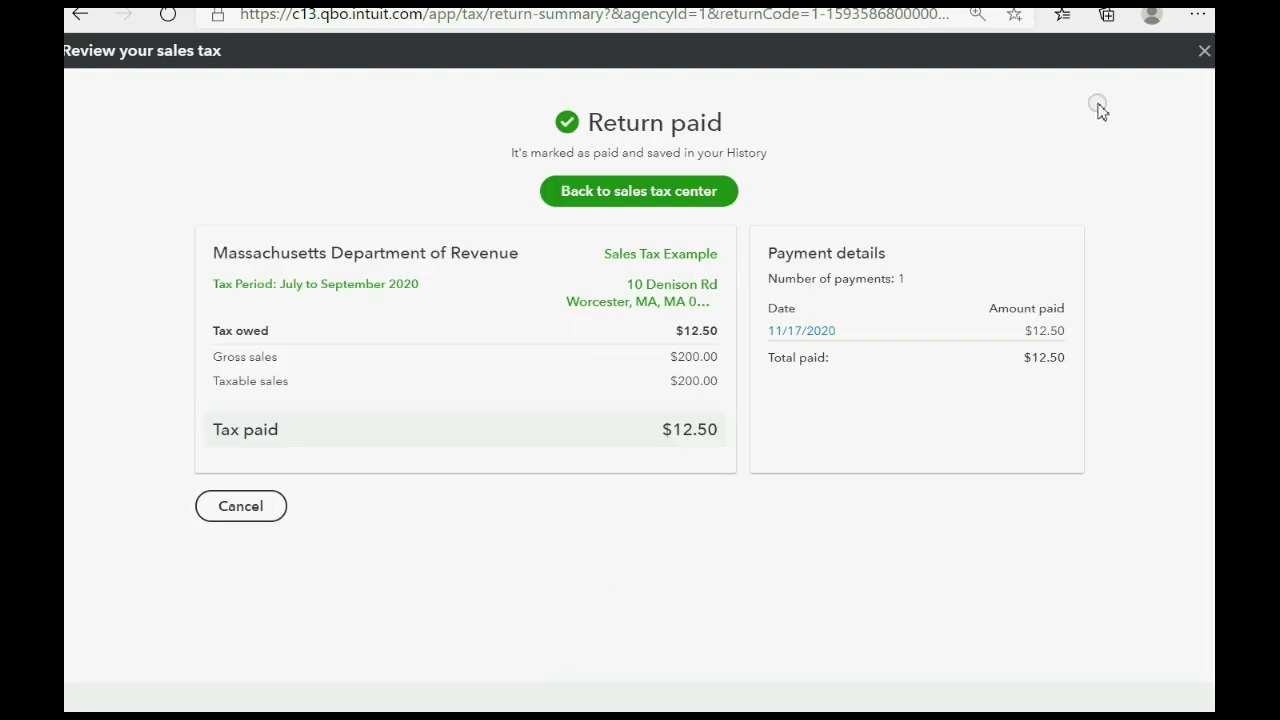
left_click(616, 193)
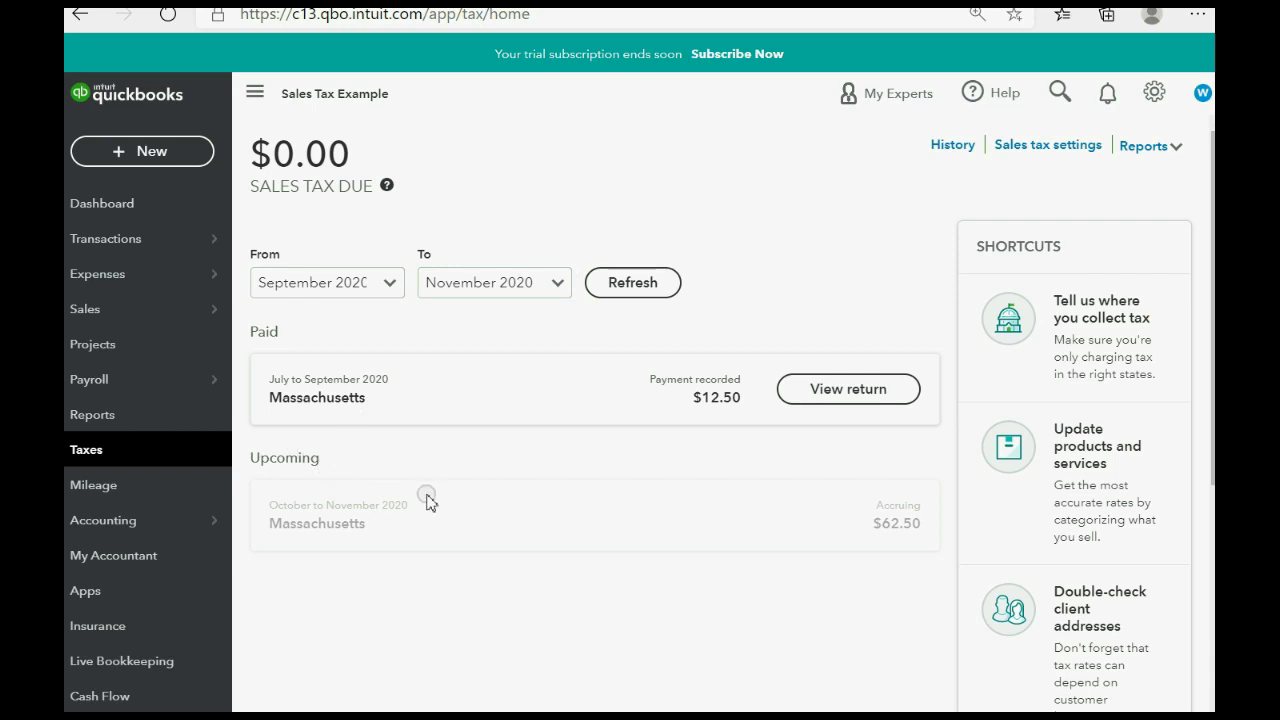
Step: Examine the payment status and amount of the July to September 2020 Massachusetts return in the sales tax center
left_click_drag(698, 396, 745, 397)
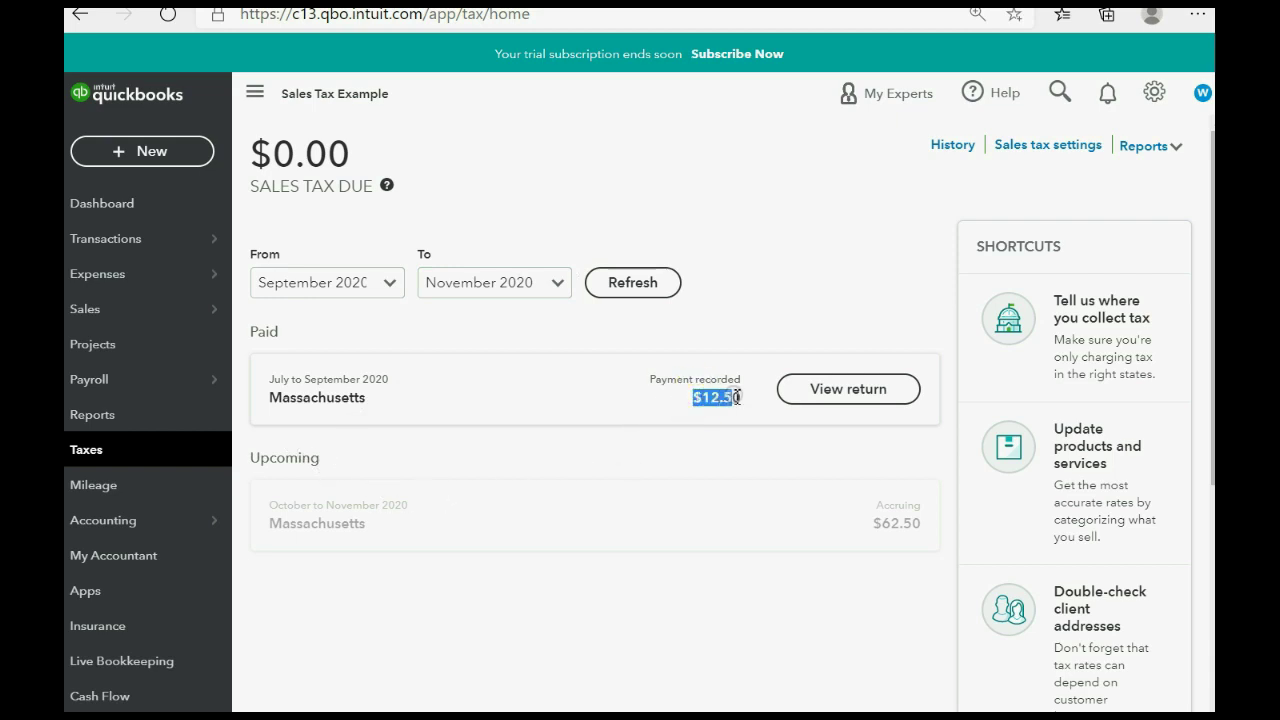
left_click(622, 508)
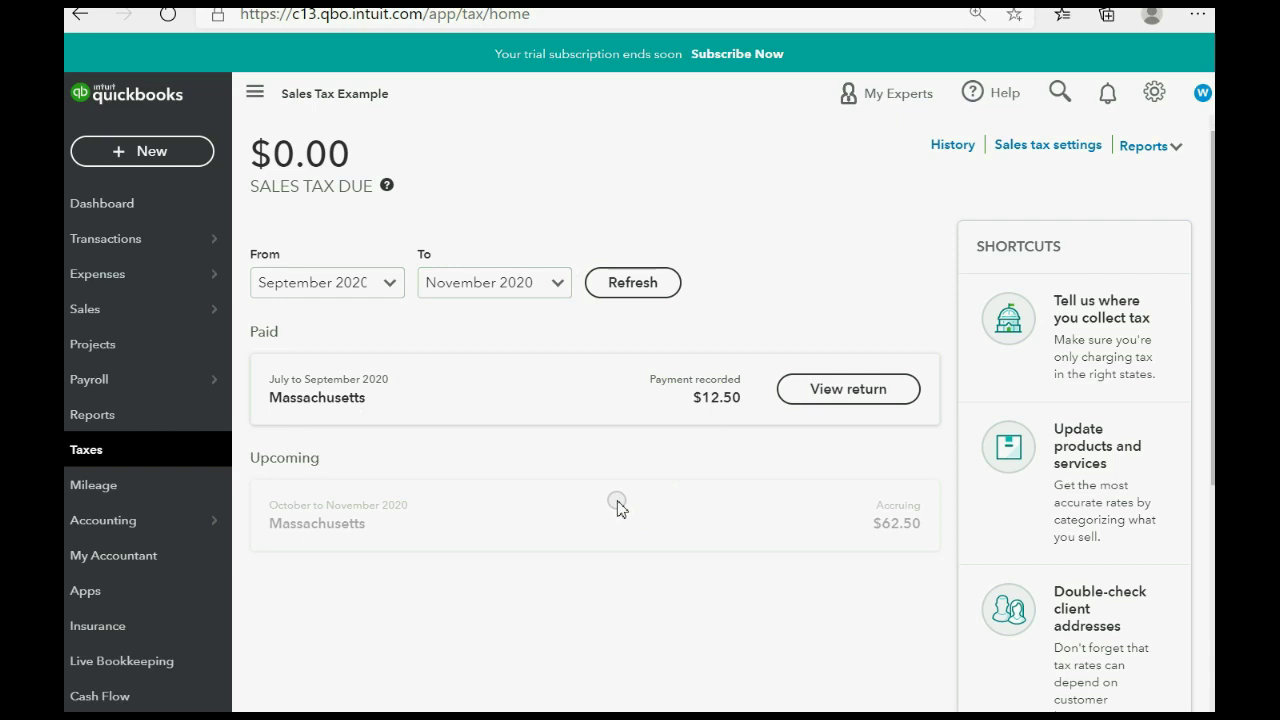
double_click(257, 336)
triple_click(255, 334)
left_click(280, 343)
left_click(351, 340)
left_click(661, 403)
left_click(722, 535)
left_click(674, 539)
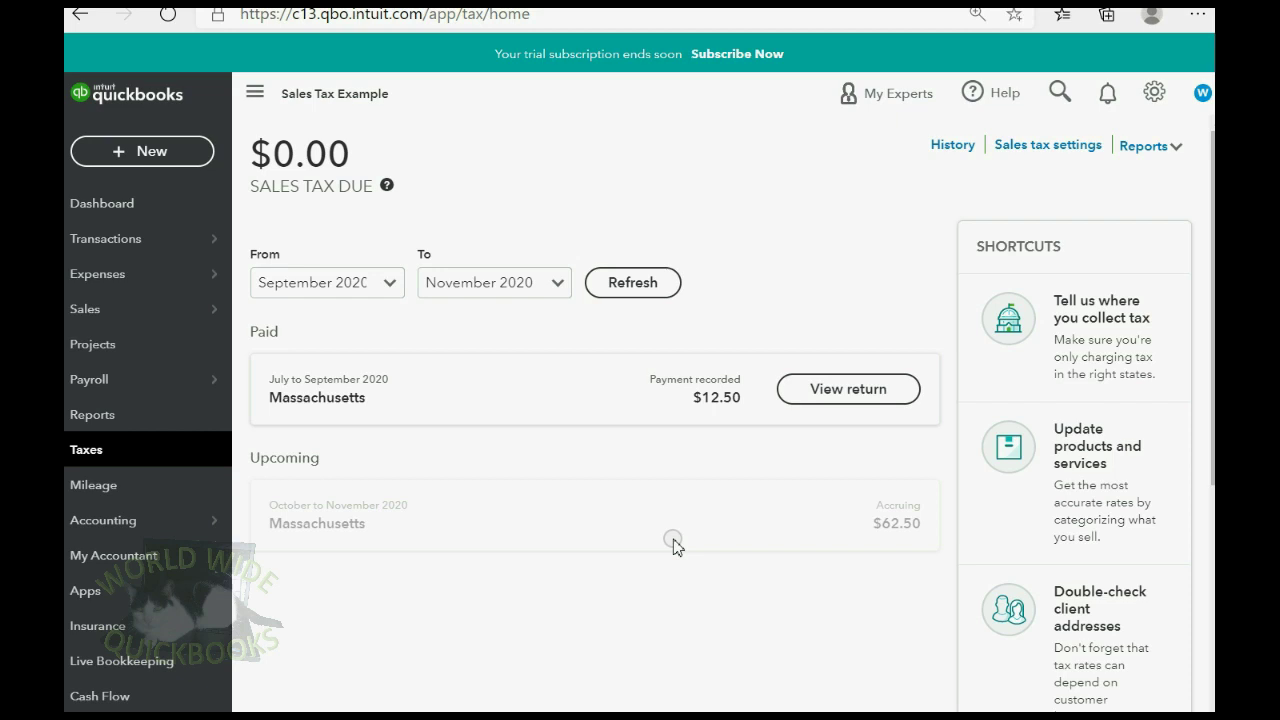
Step: Open the custom Trial Balance report and examine the Massachusetts Department of Revenue Payable row
left_click(88, 418)
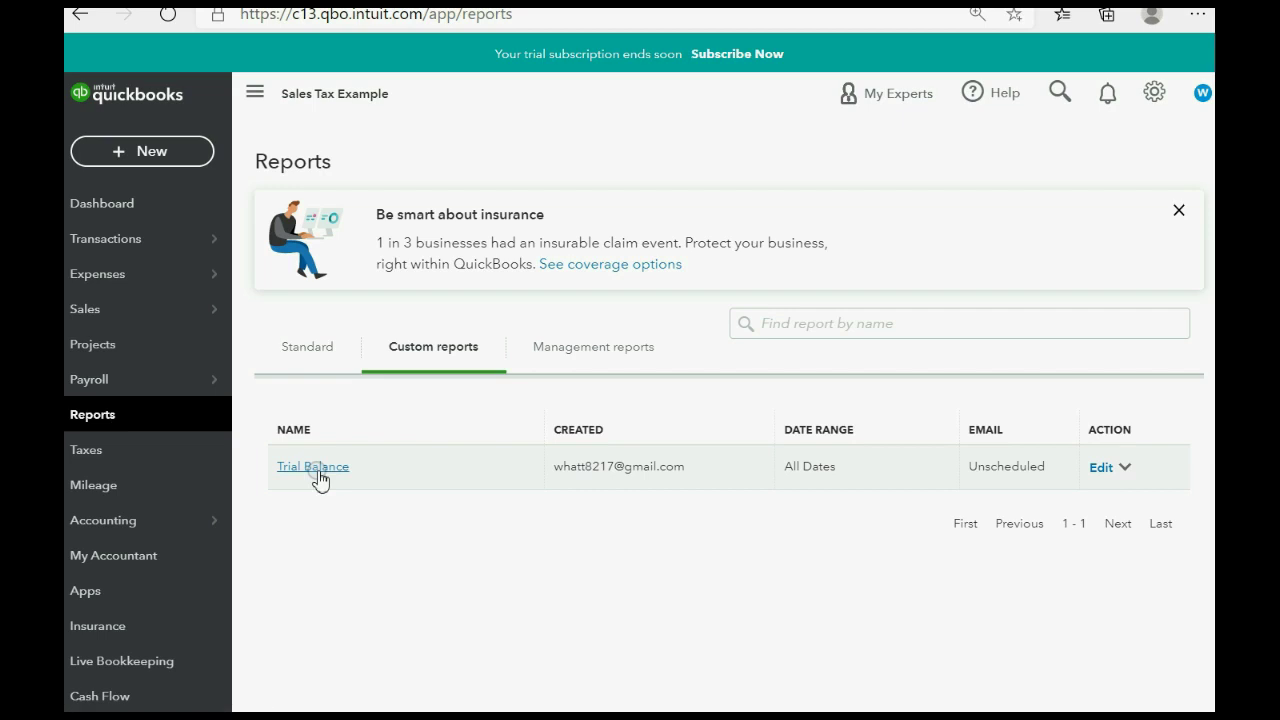
left_click(313, 467)
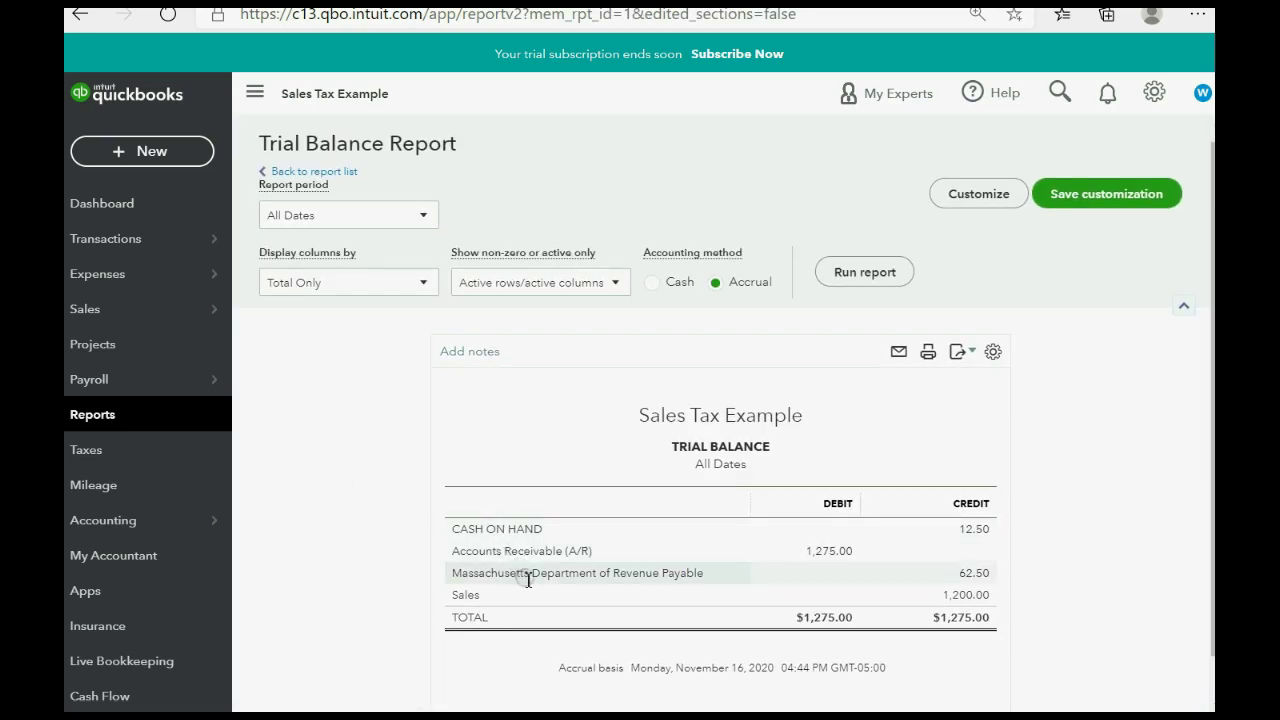
left_click_drag(528, 578, 445, 580)
left_click(638, 574)
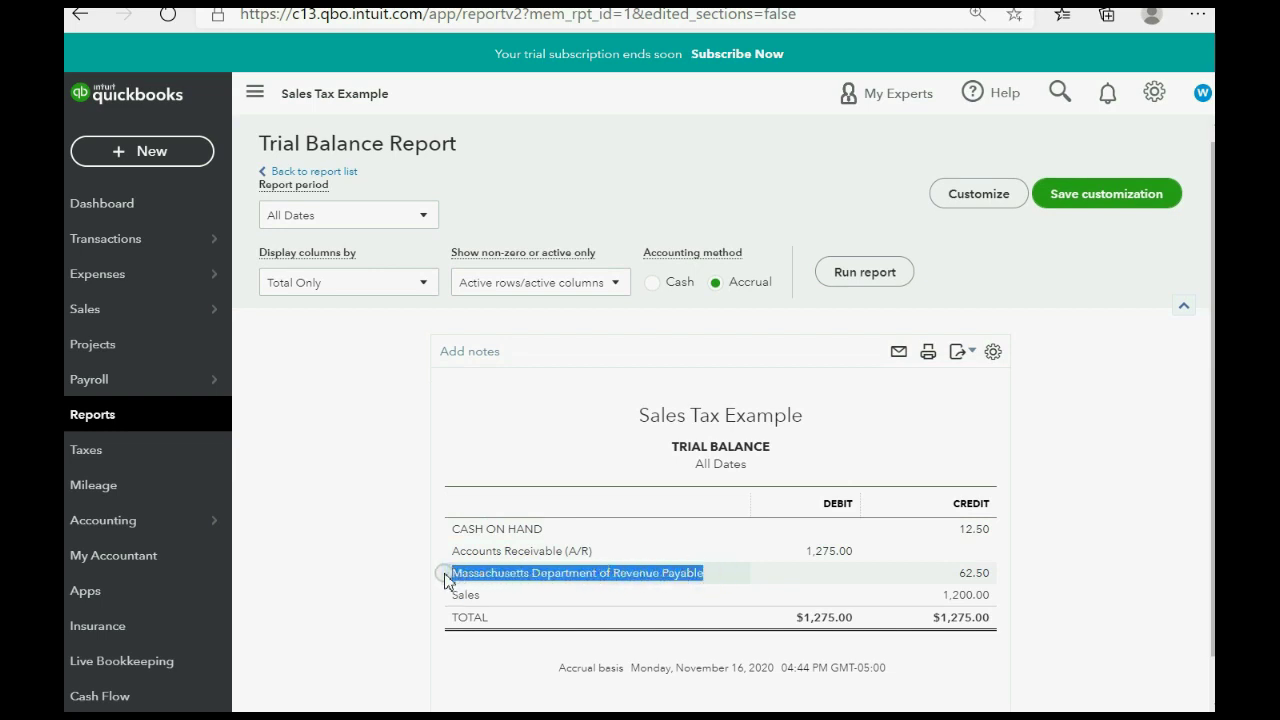
left_click(350, 580)
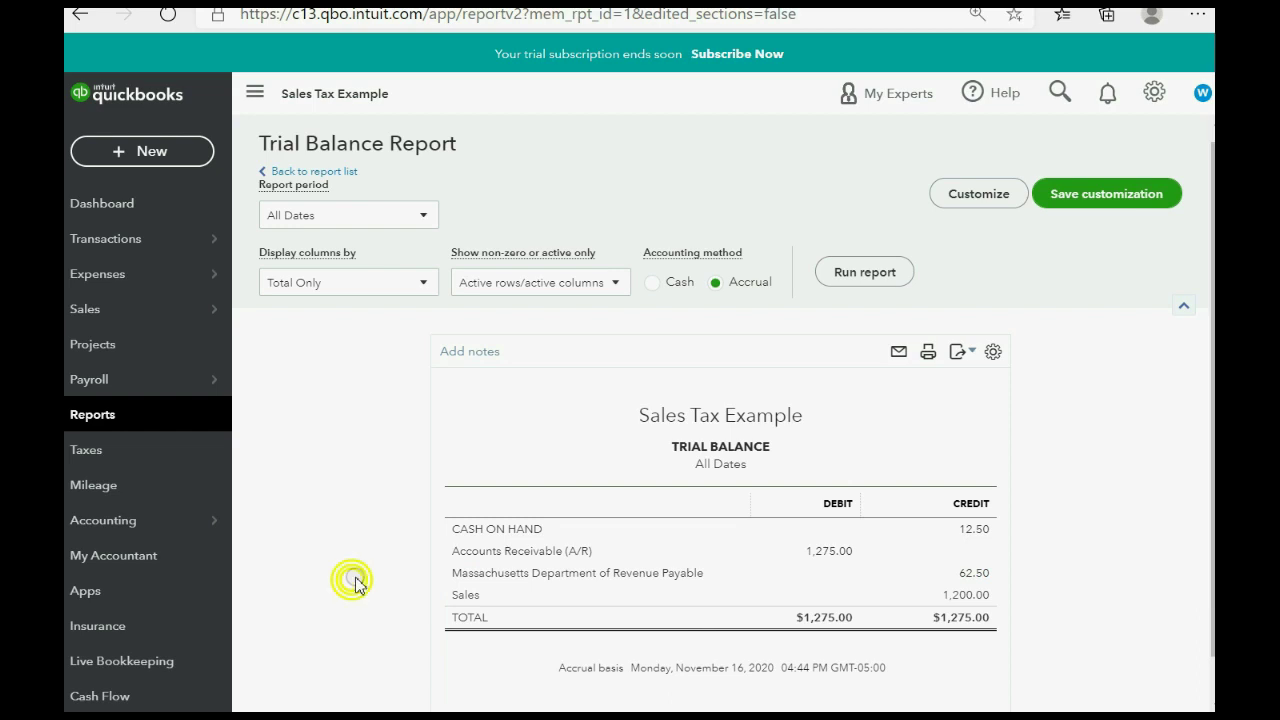
Step: Open the transactions behind the Massachusetts Department of Revenue Payable credit and examine their amounts and running balance
left_click(975, 577)
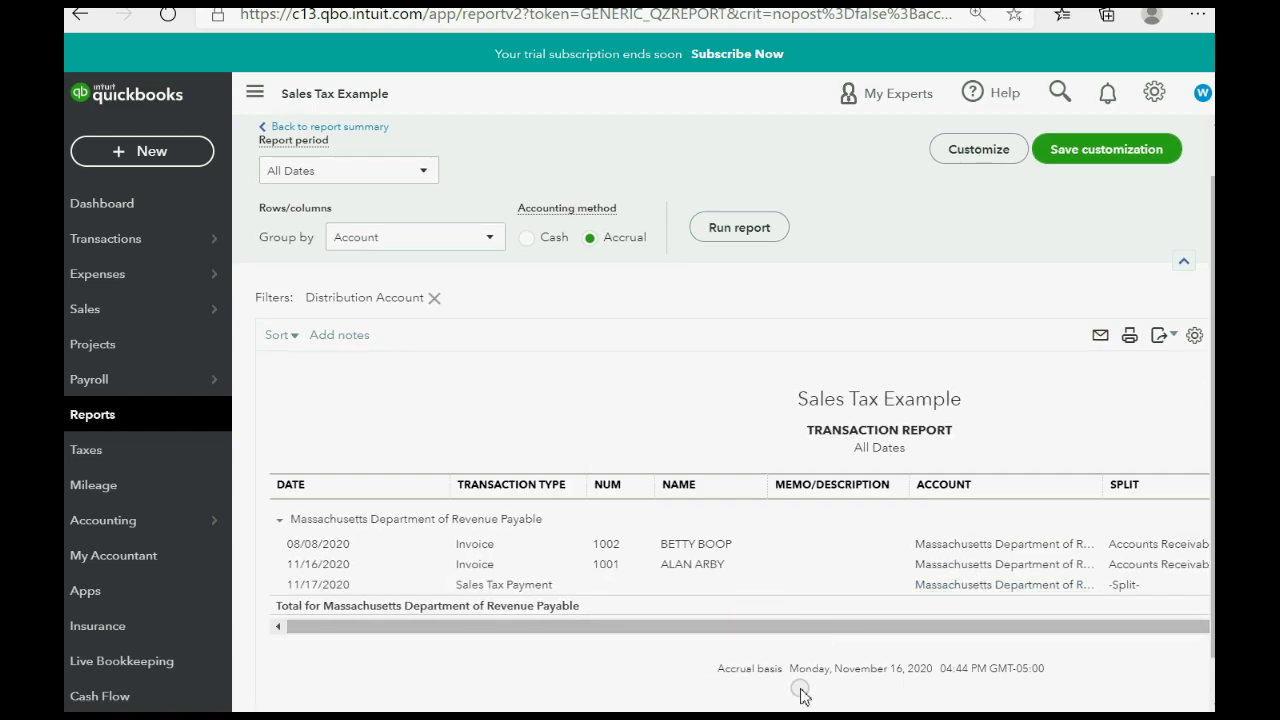
scroll(720, 500, "right", 3)
scroll(856, 640, "right", 5)
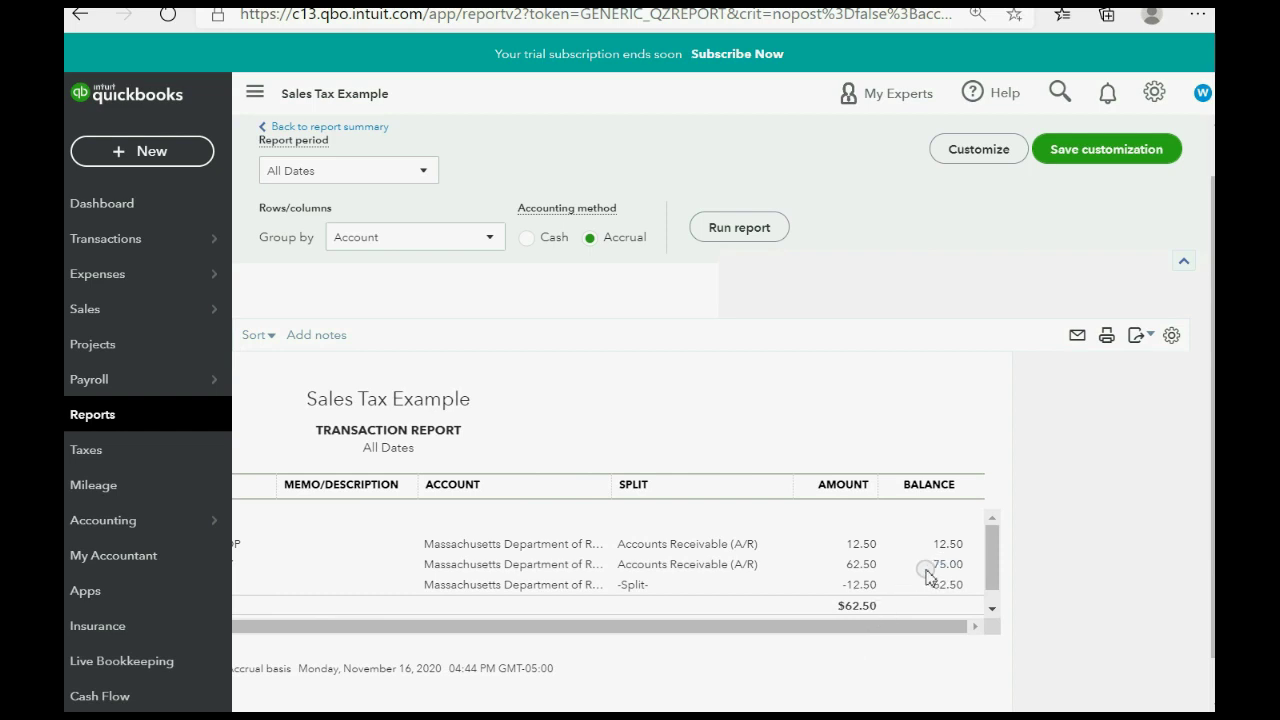